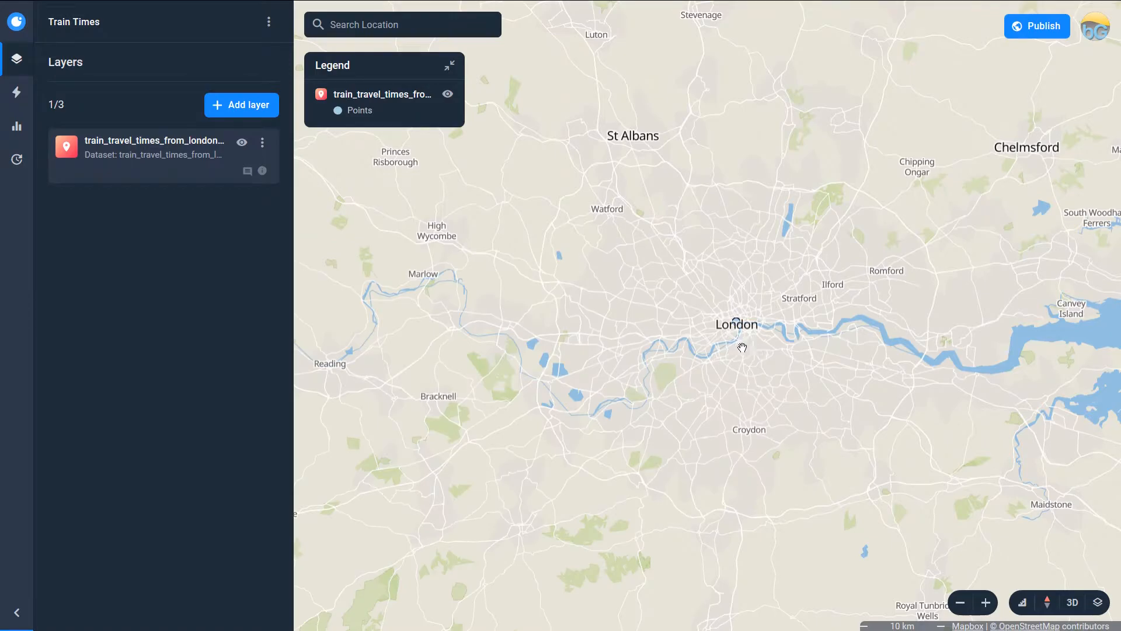
- Set the train travel times layer's aggregation to Arc
left_click(179, 145)
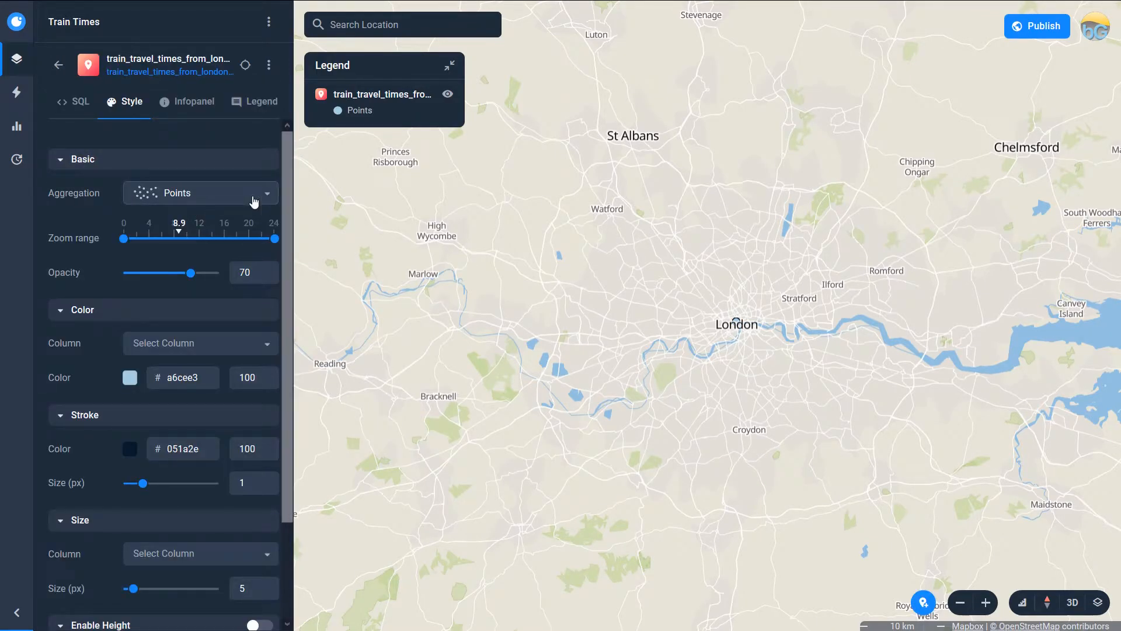
left_click(222, 194)
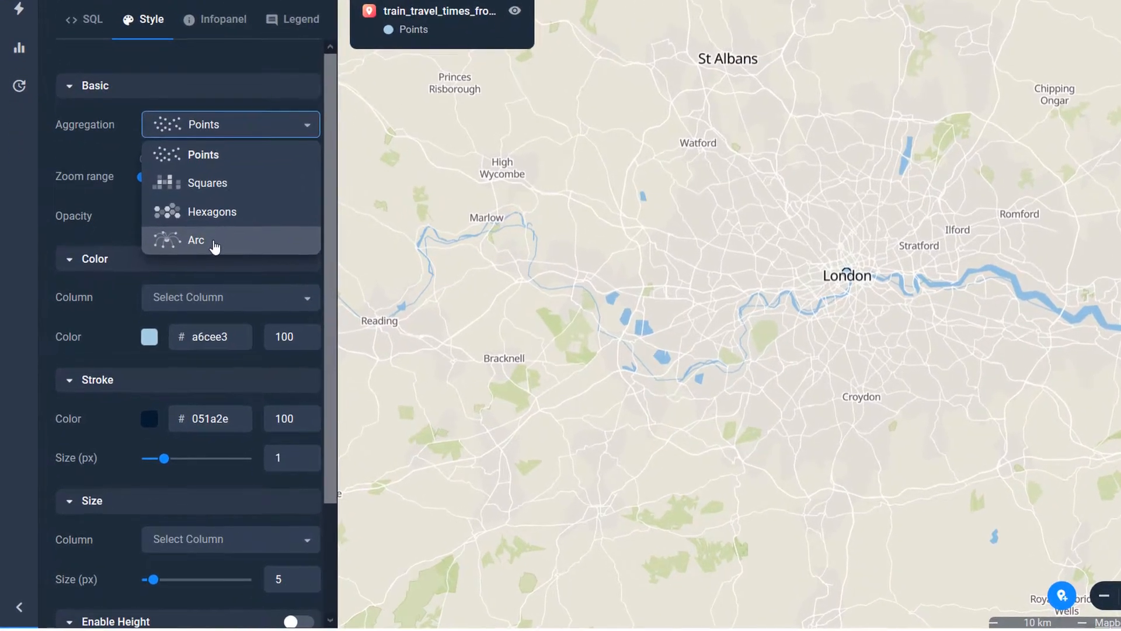
left_click(214, 244)
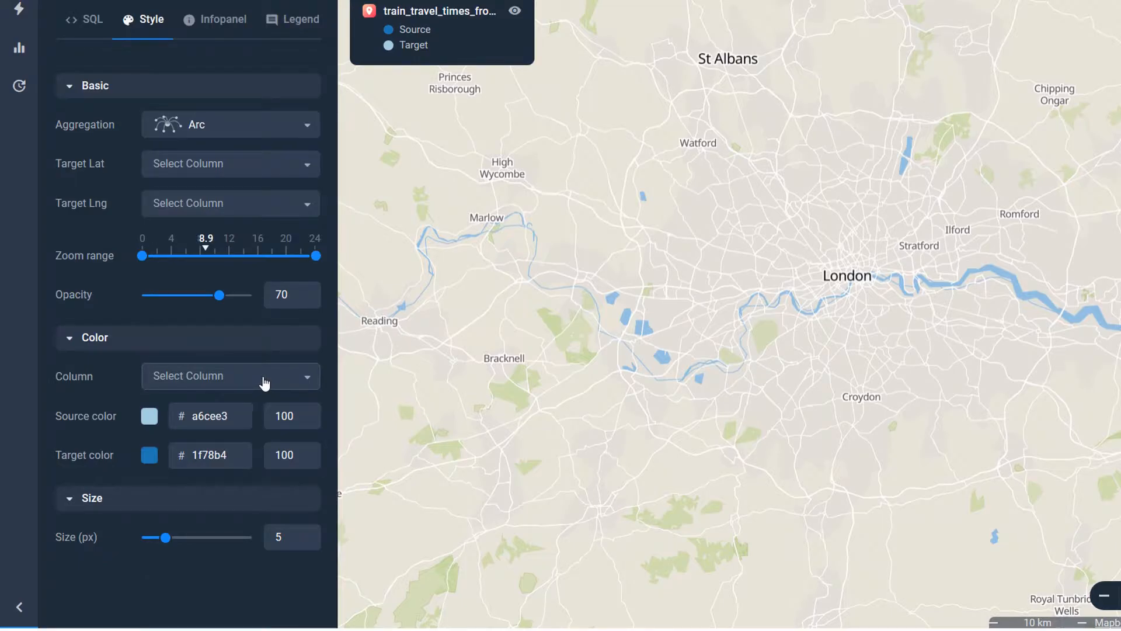
- Assign target_lat as the arcs' target latitude column and target_lng as their target longitude column
left_click(246, 166)
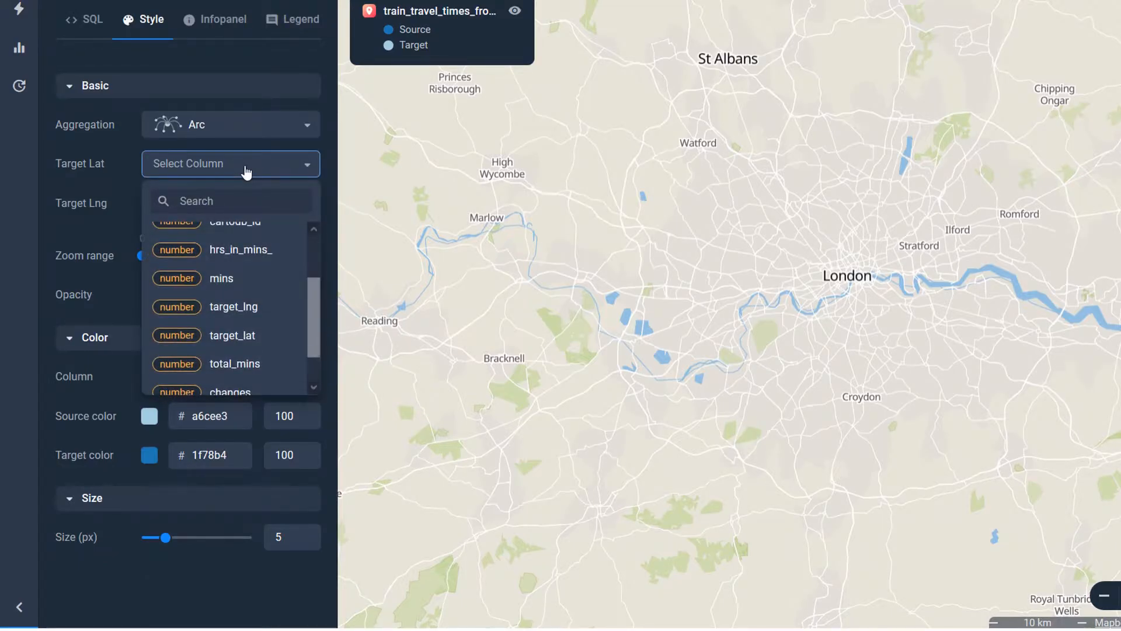
left_click(247, 338)
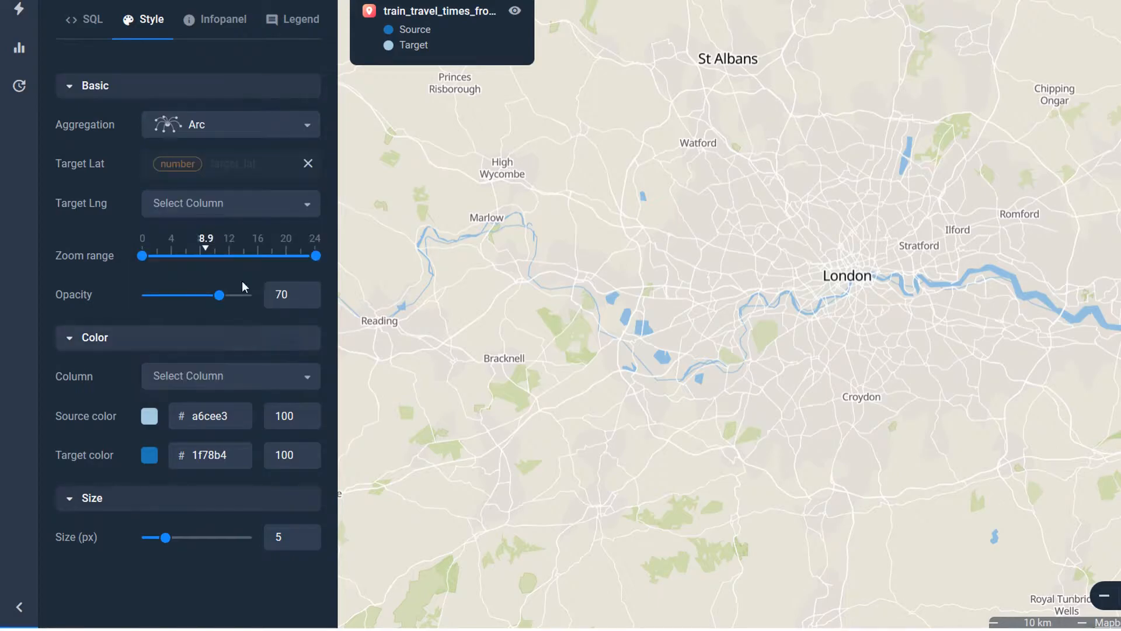
left_click(298, 207)
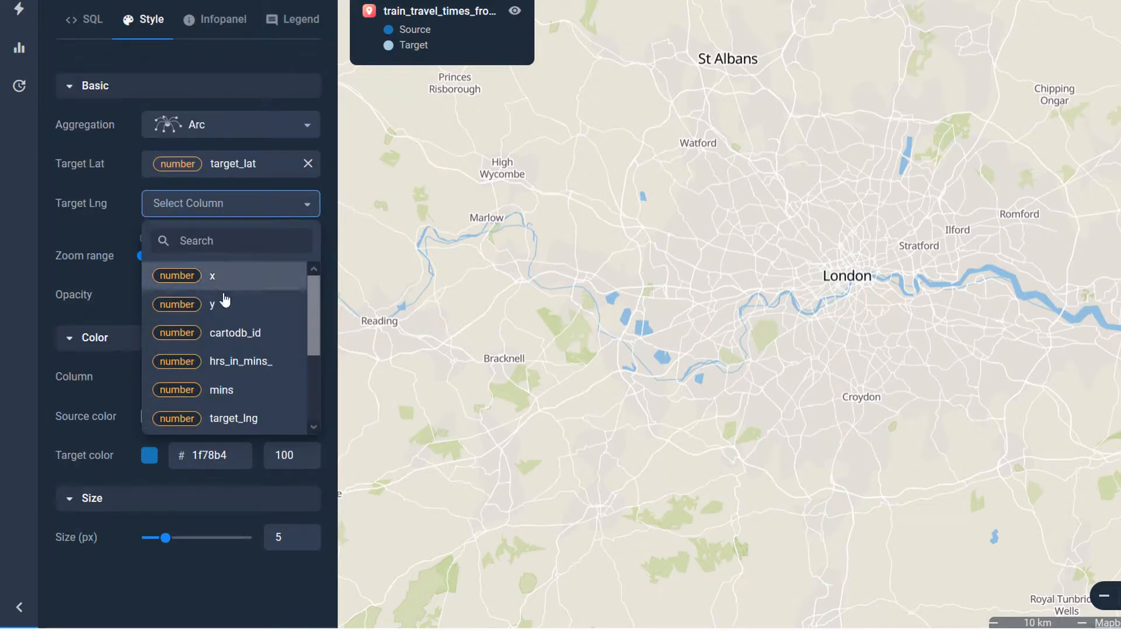
scroll(232, 327, "down", 2)
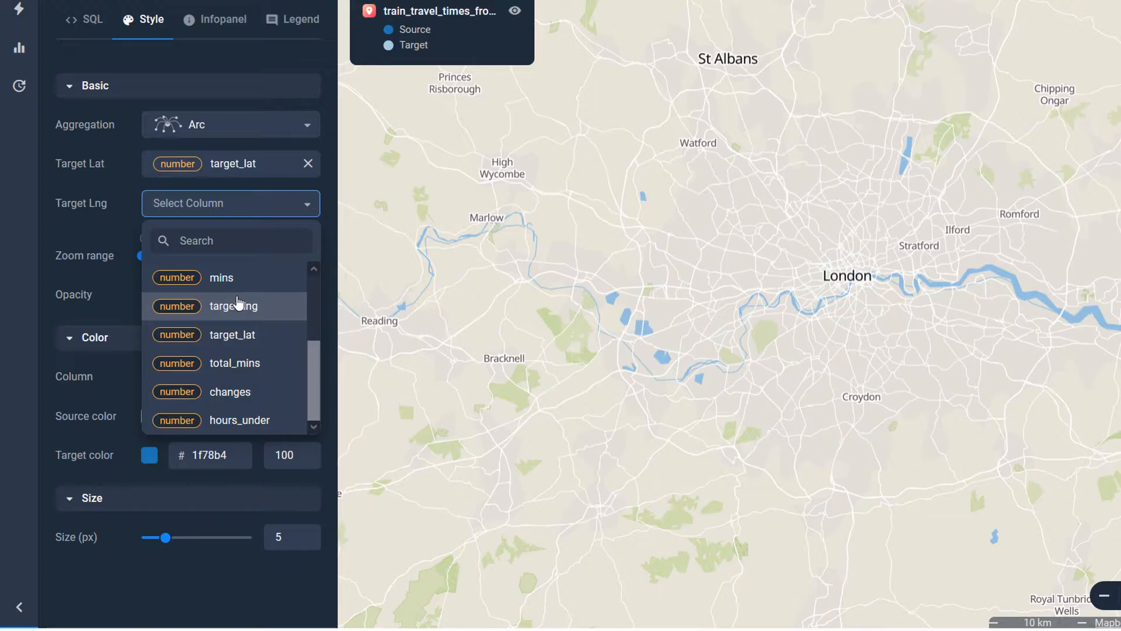
left_click(227, 305)
- Color the arcs radiating from London by the hrs_in_mins_ column
left_click_drag(800, 374, 593, 275)
scroll(741, 340, "down", 3)
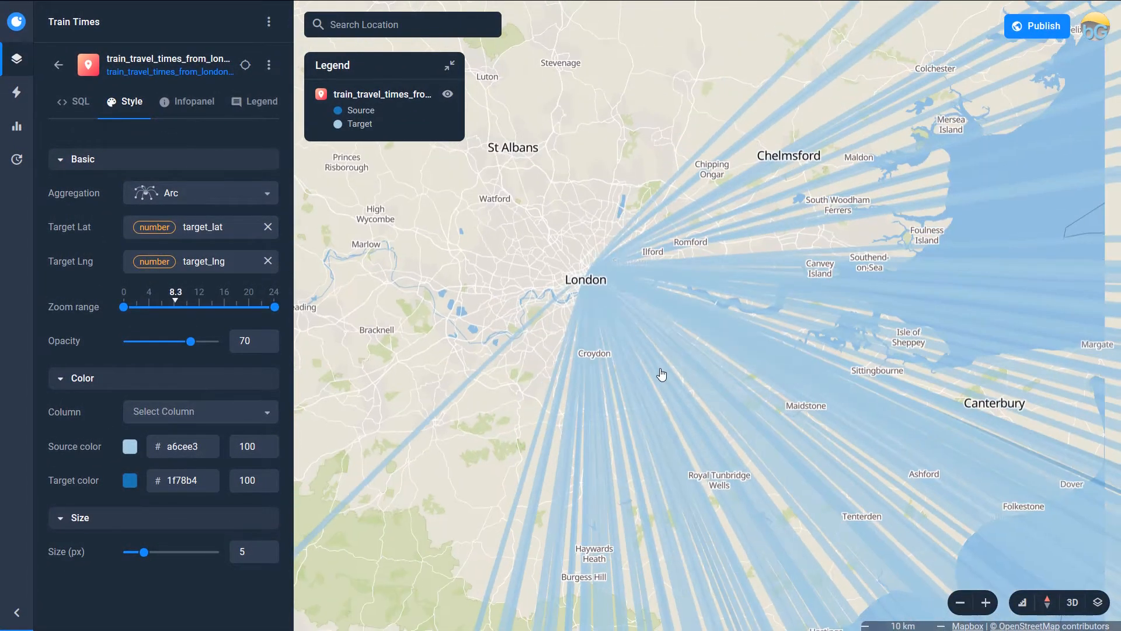
scroll(662, 374, "down", 8)
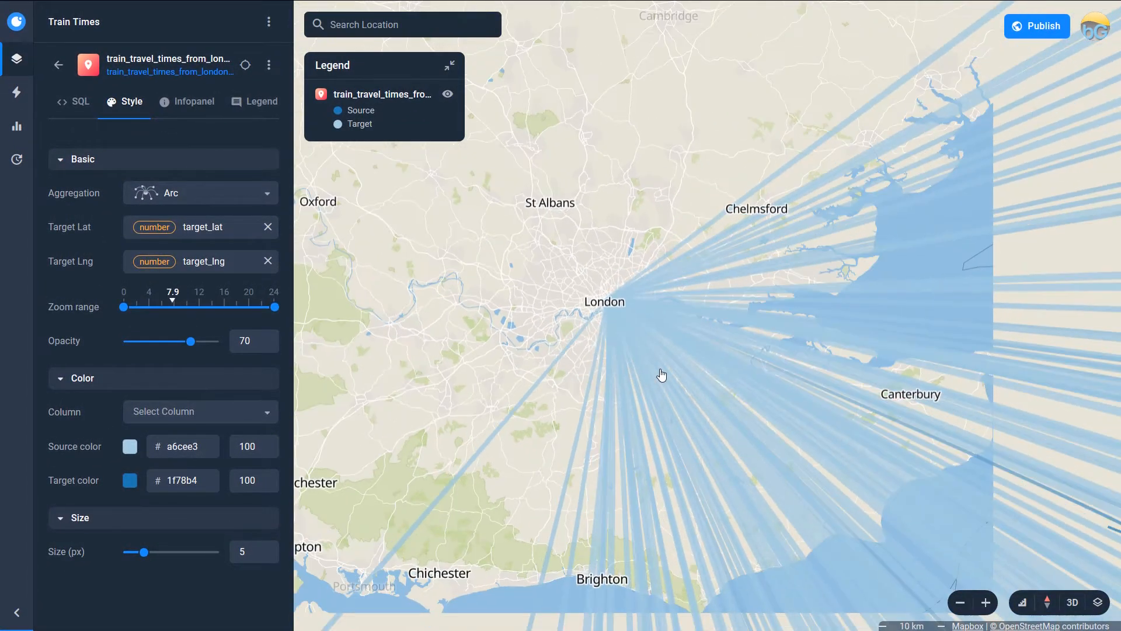
scroll(608, 369, "down", 1)
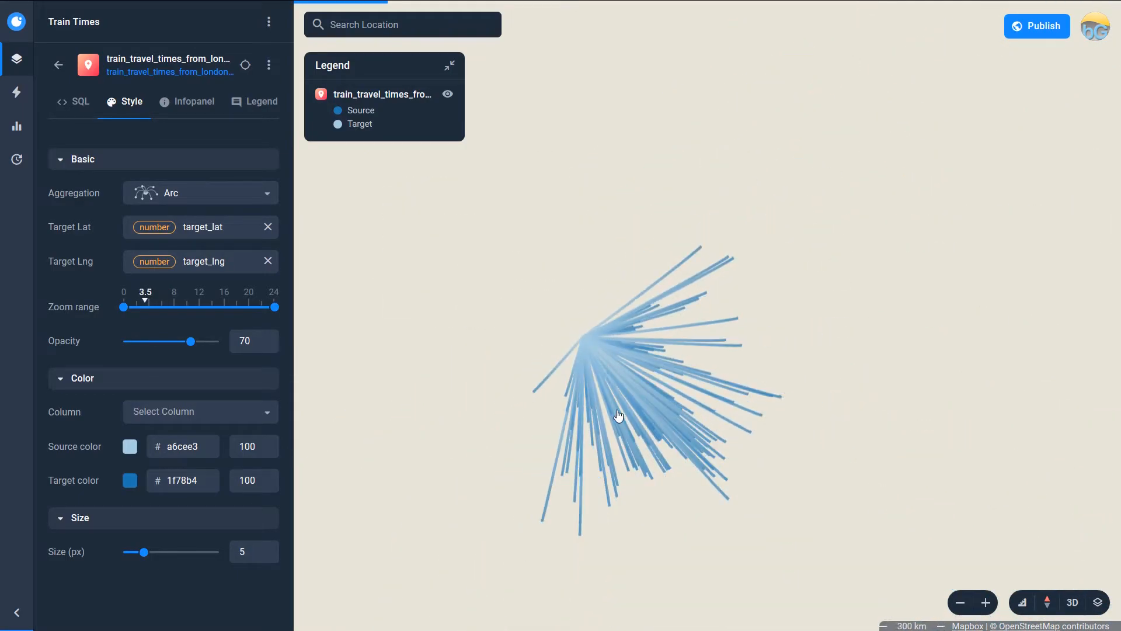
scroll(620, 417, "up", 1)
left_click_drag(611, 404, 613, 282)
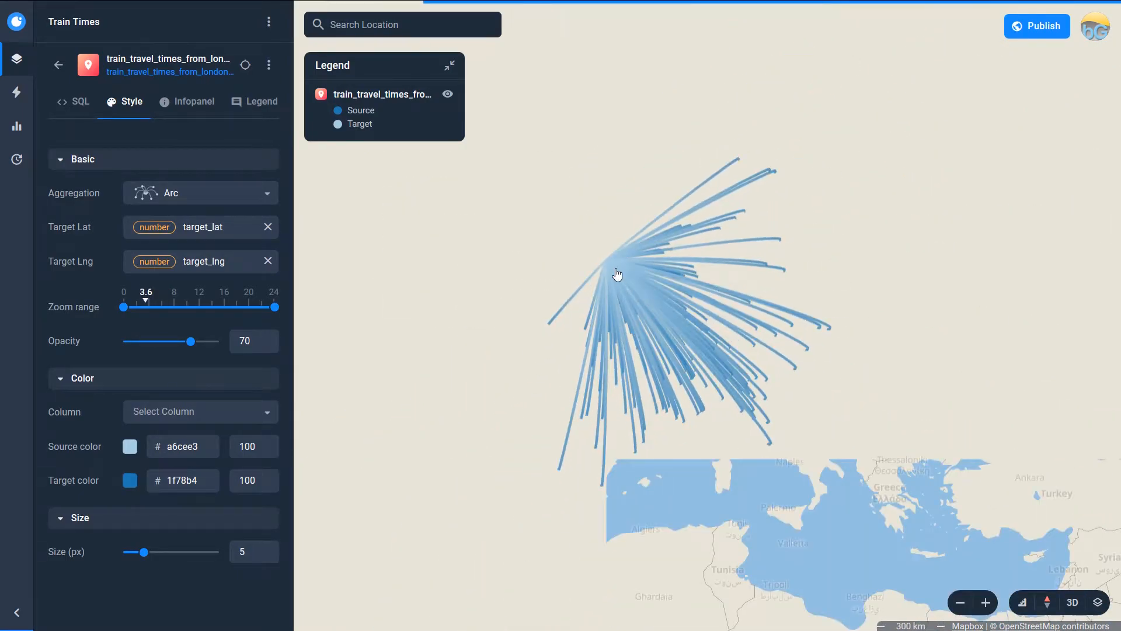
scroll(621, 326, "up", 1)
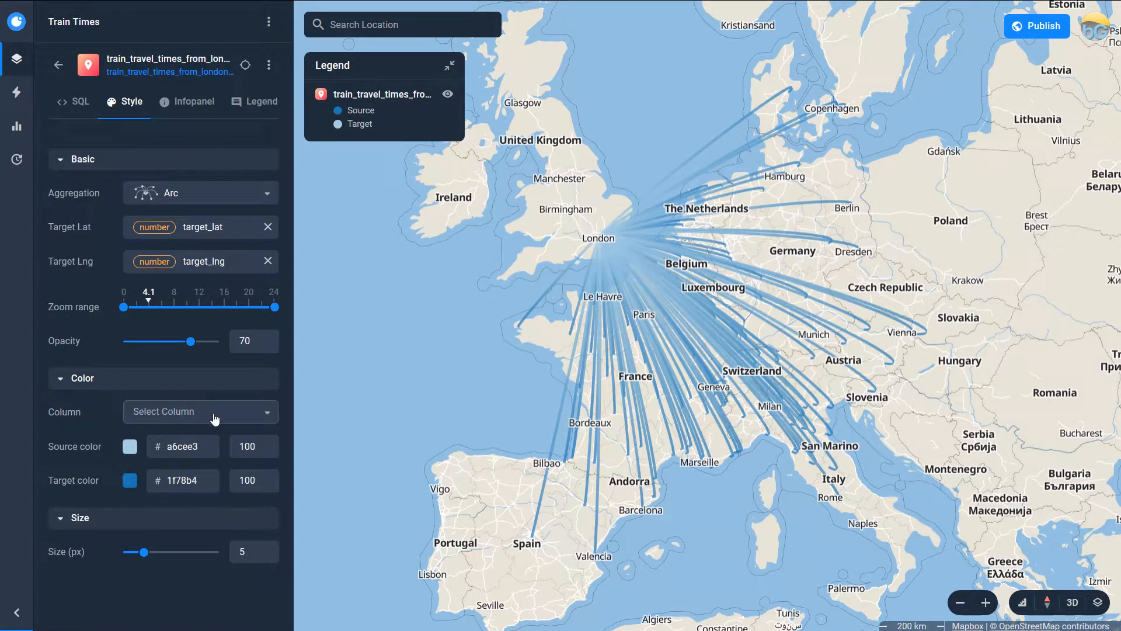
left_click(214, 418)
scroll(233, 537, "down", 5)
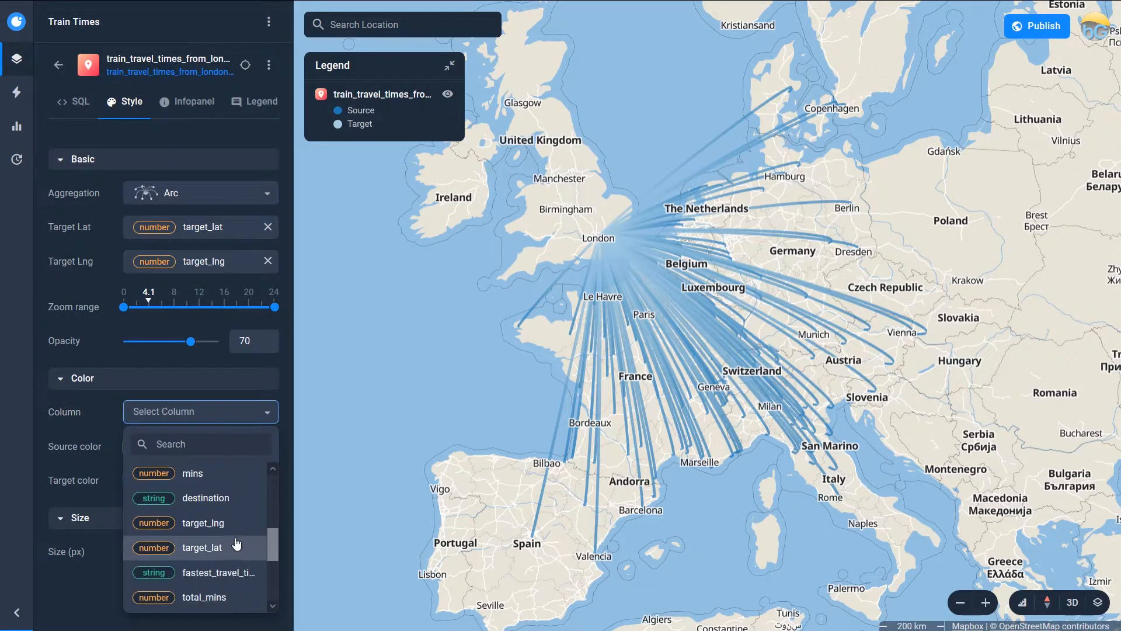
scroll(215, 525, "up", 2)
left_click(210, 515)
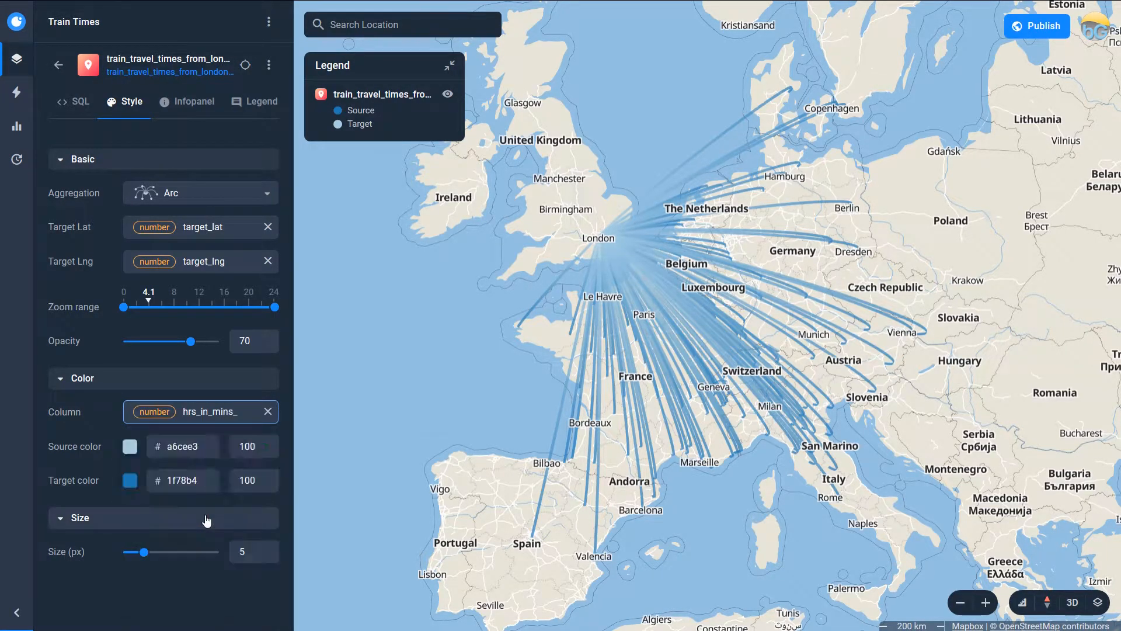
- Switch the map to 3D to show the travel-time arcs from London in perspective
left_click_drag(605, 240, 696, 232)
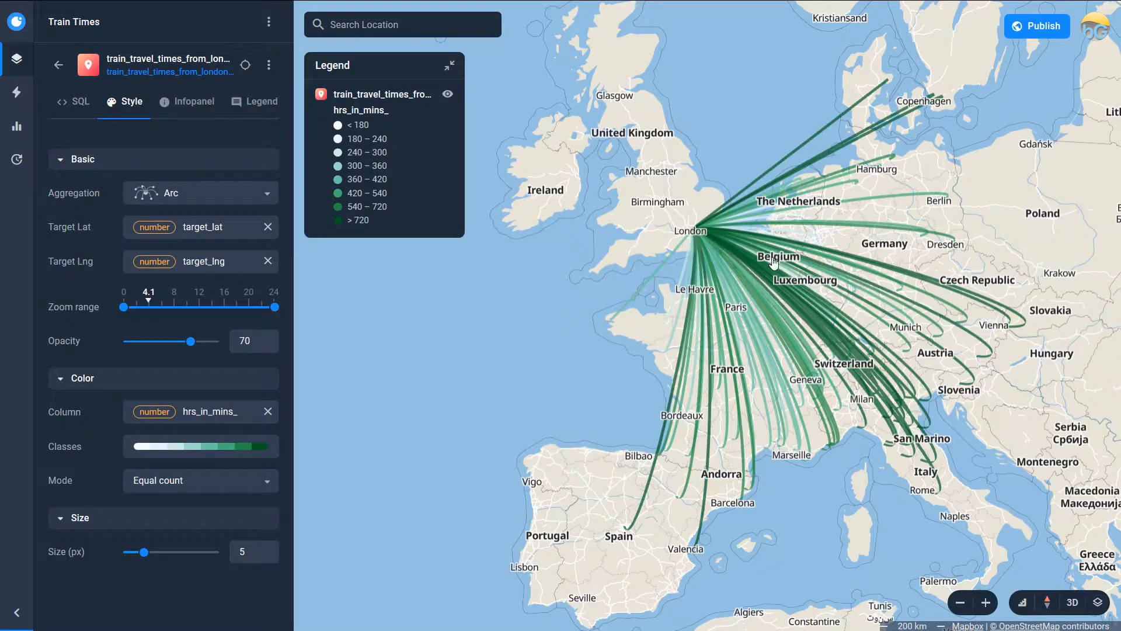
left_click_drag(666, 248, 682, 282)
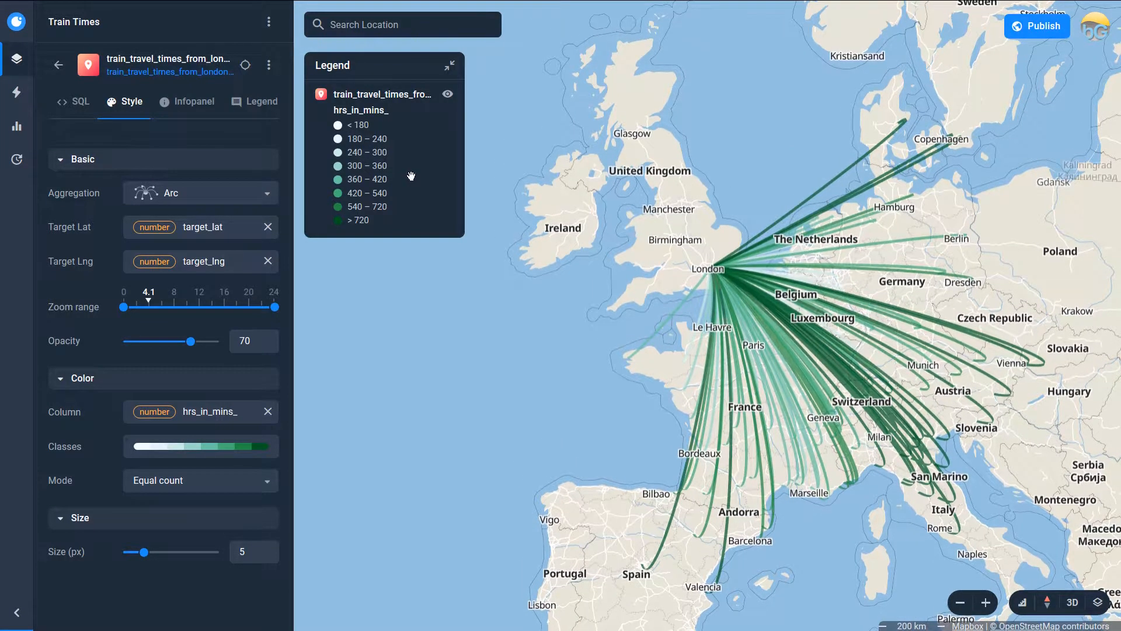
left_click_drag(697, 357, 712, 281)
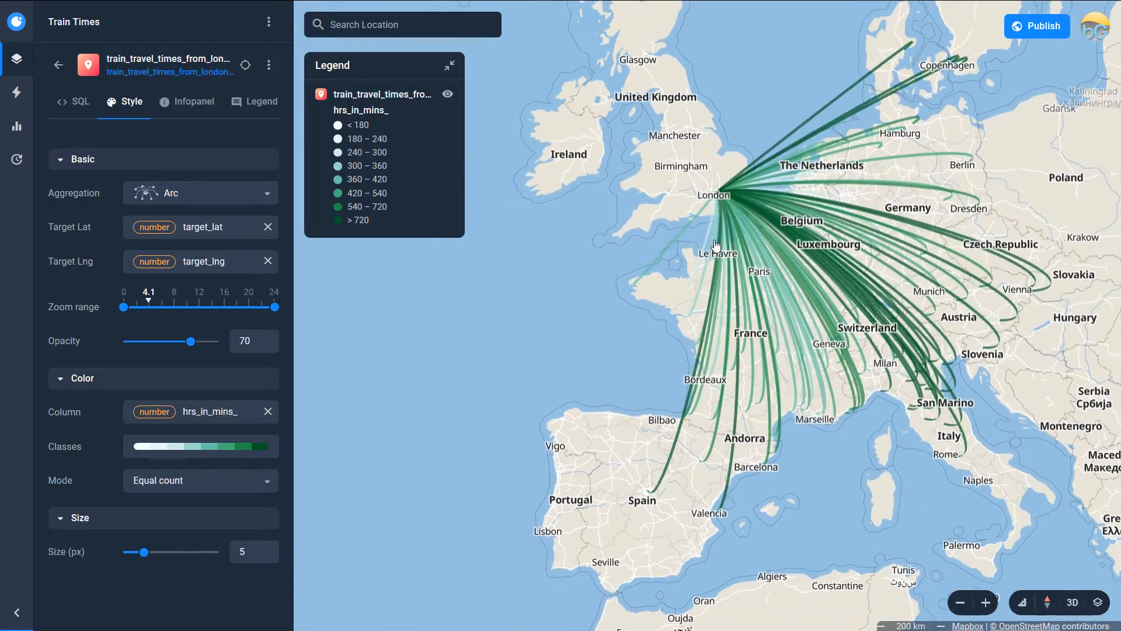
left_click(1072, 602)
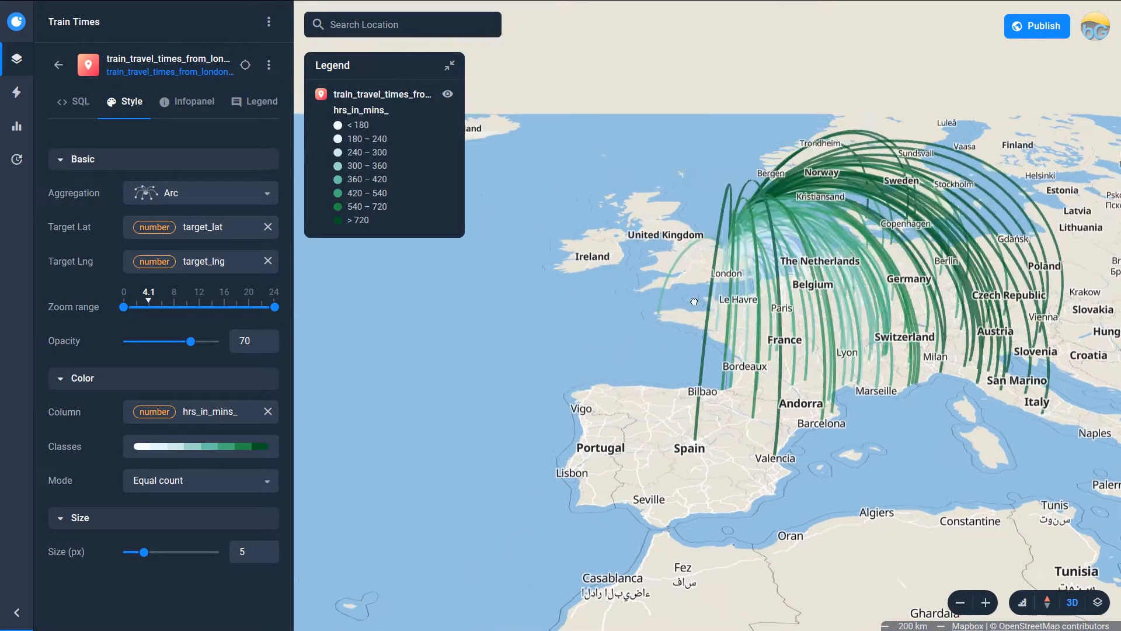
left_click_drag(693, 302, 610, 303)
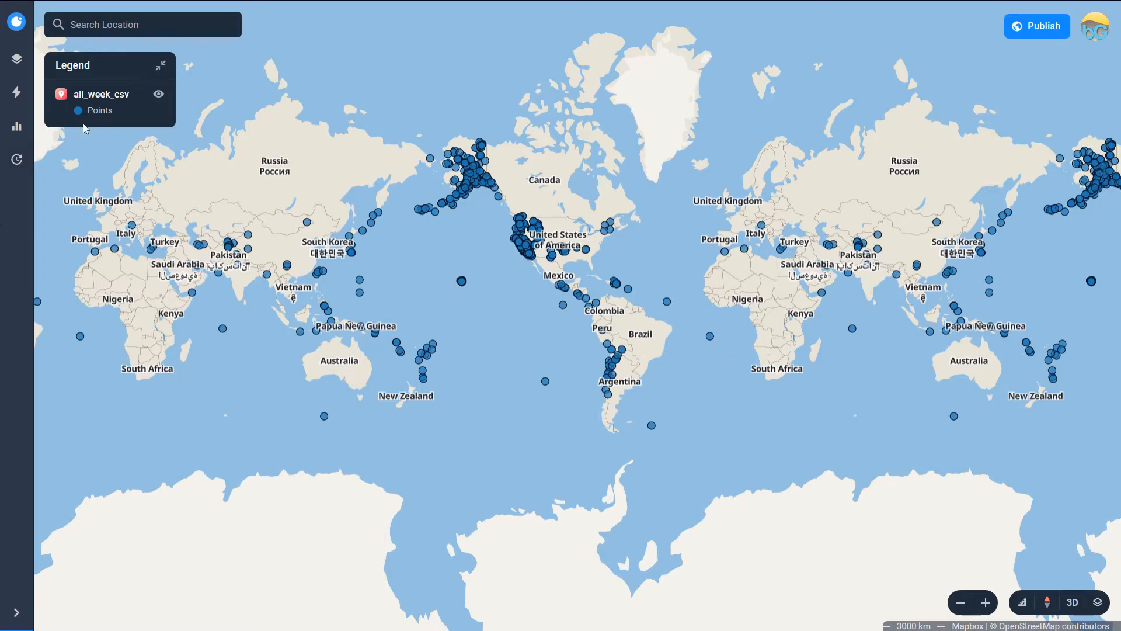
- Add the ne_10m_admin_0_countries_zip dataset as a new layer to the SQL Test map
left_click(16, 58)
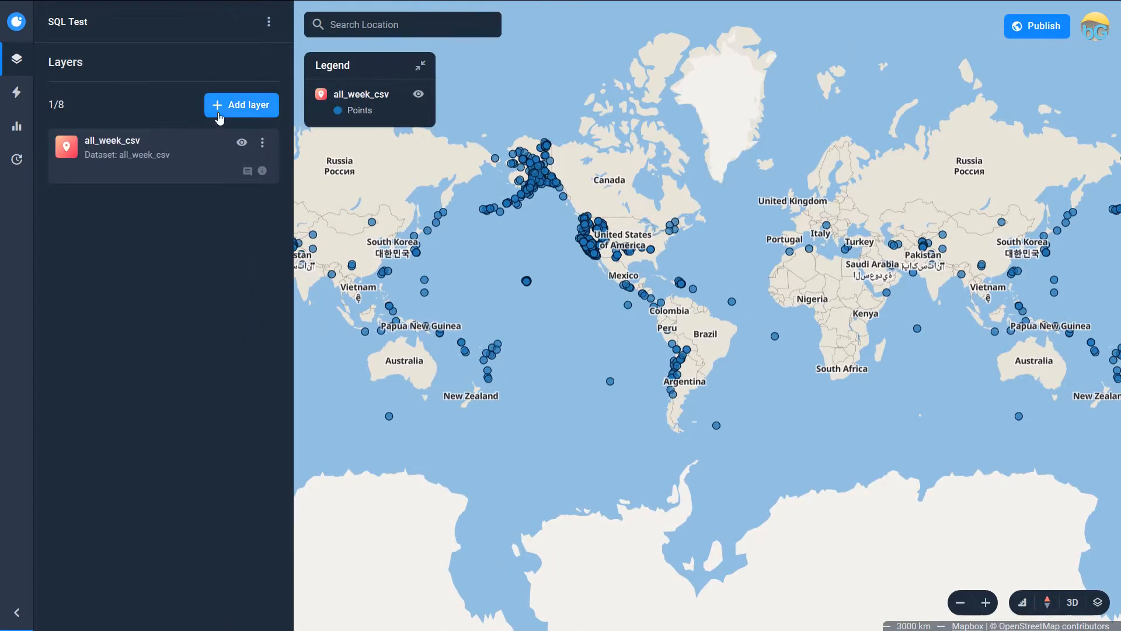
left_click(226, 107)
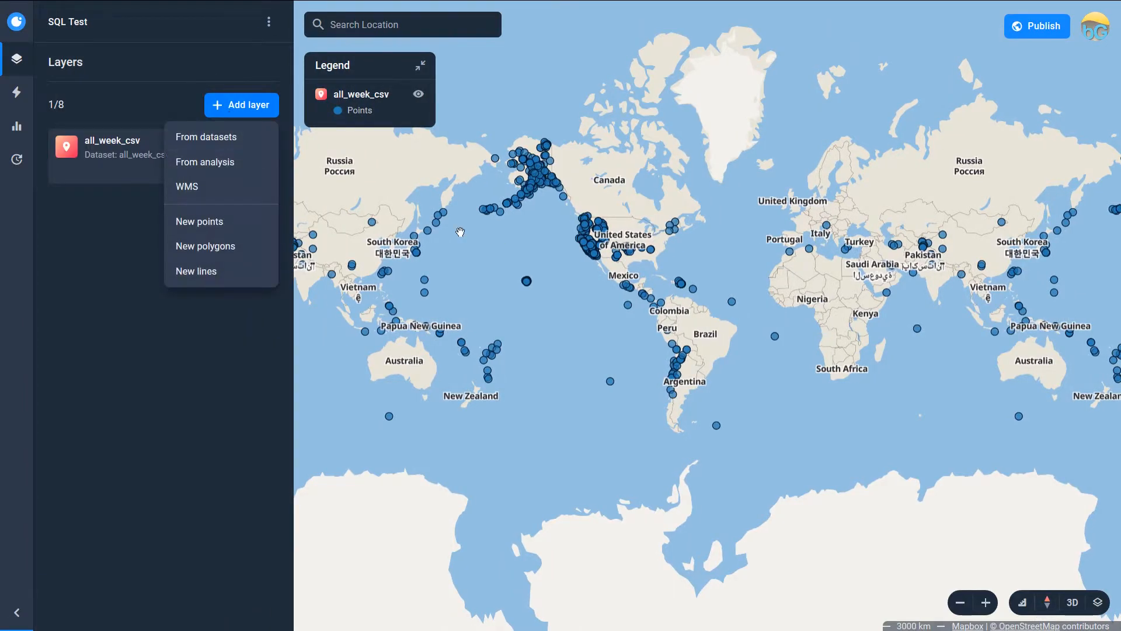
left_click(213, 141)
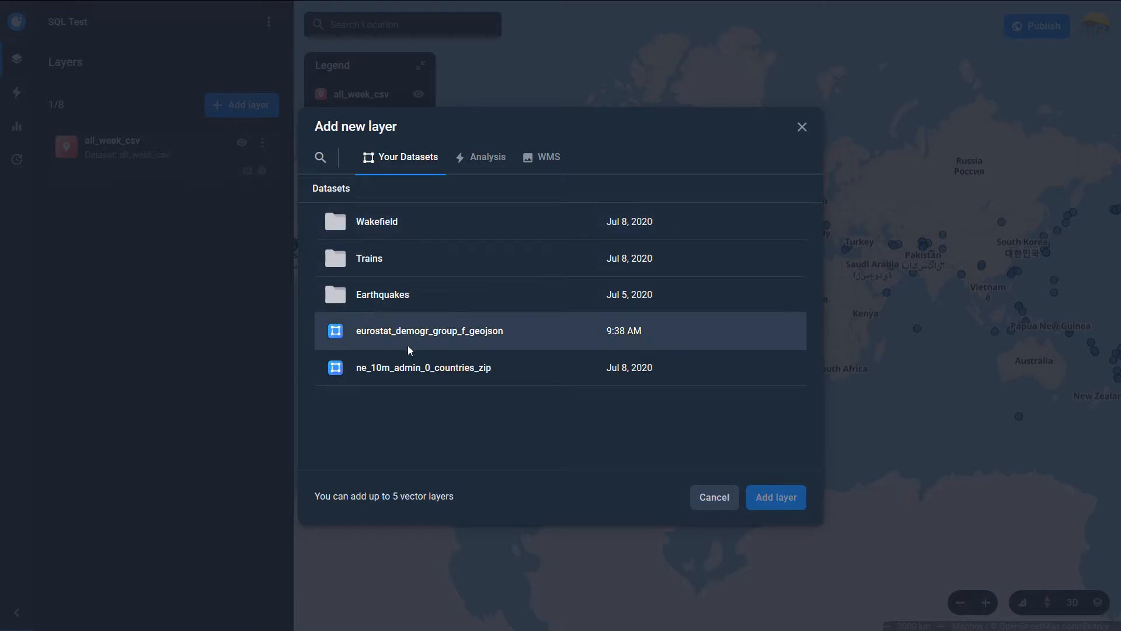
left_click(410, 372)
left_click(791, 503)
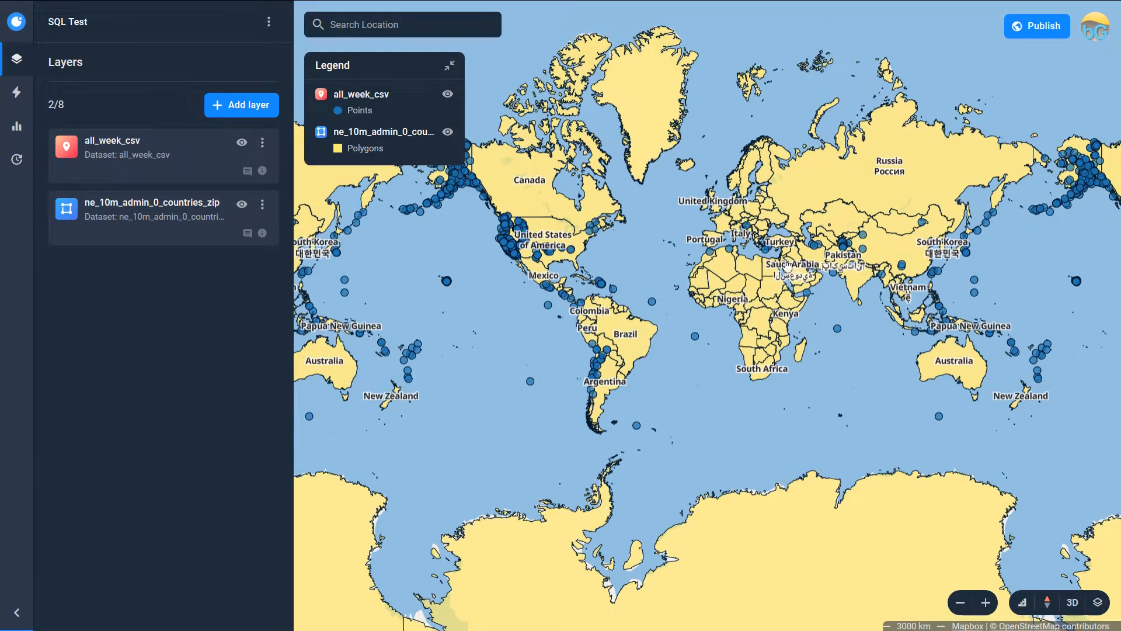
- Hide the basemap's labels, roads, borders, buildings and lands
left_click(1093, 603)
left_click(1091, 364)
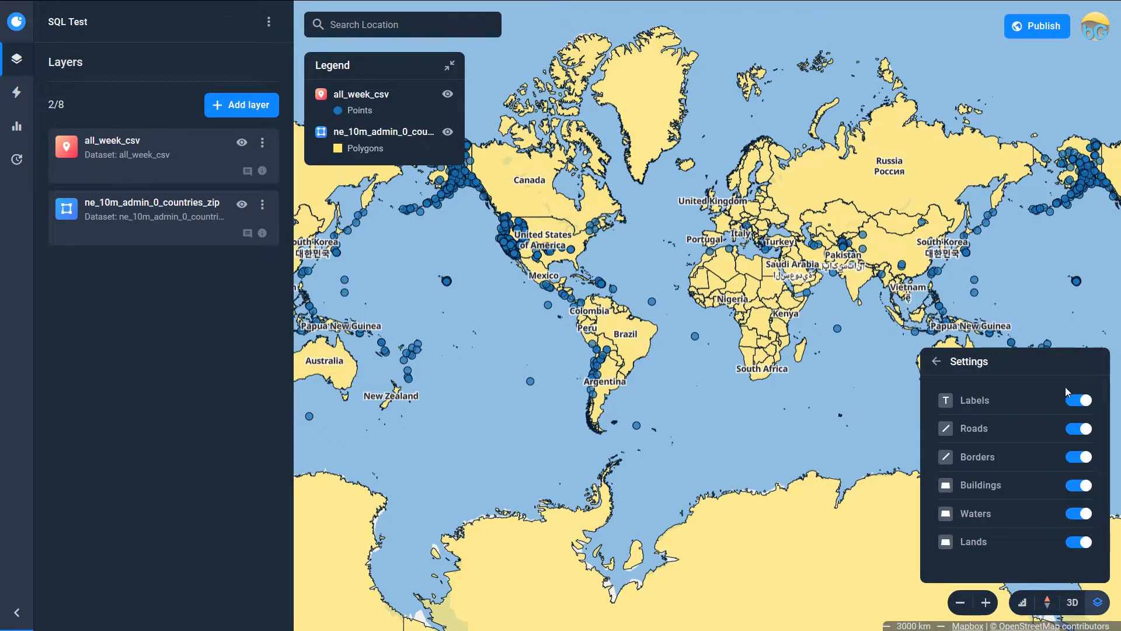
left_click(1076, 402)
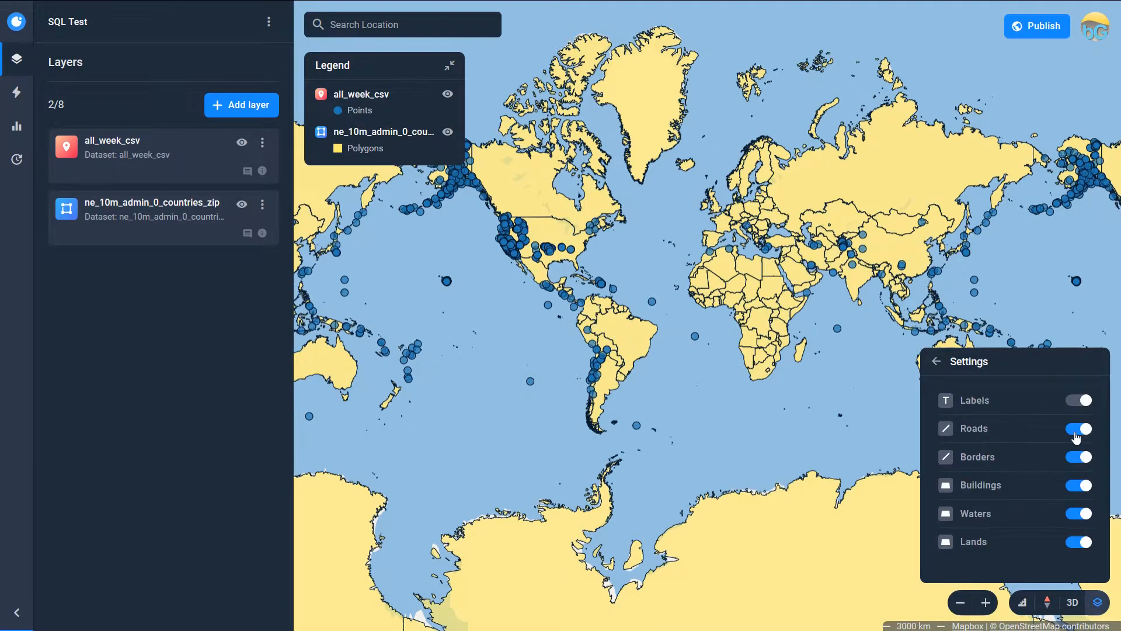
left_click(1077, 429)
left_click(1078, 457)
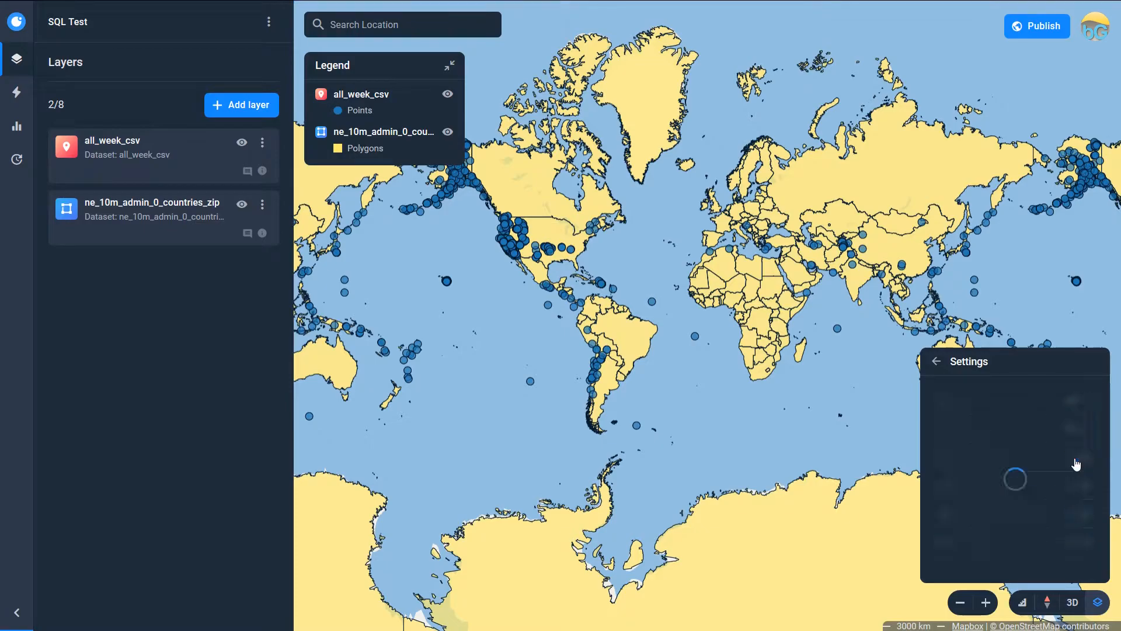
left_click(1071, 488)
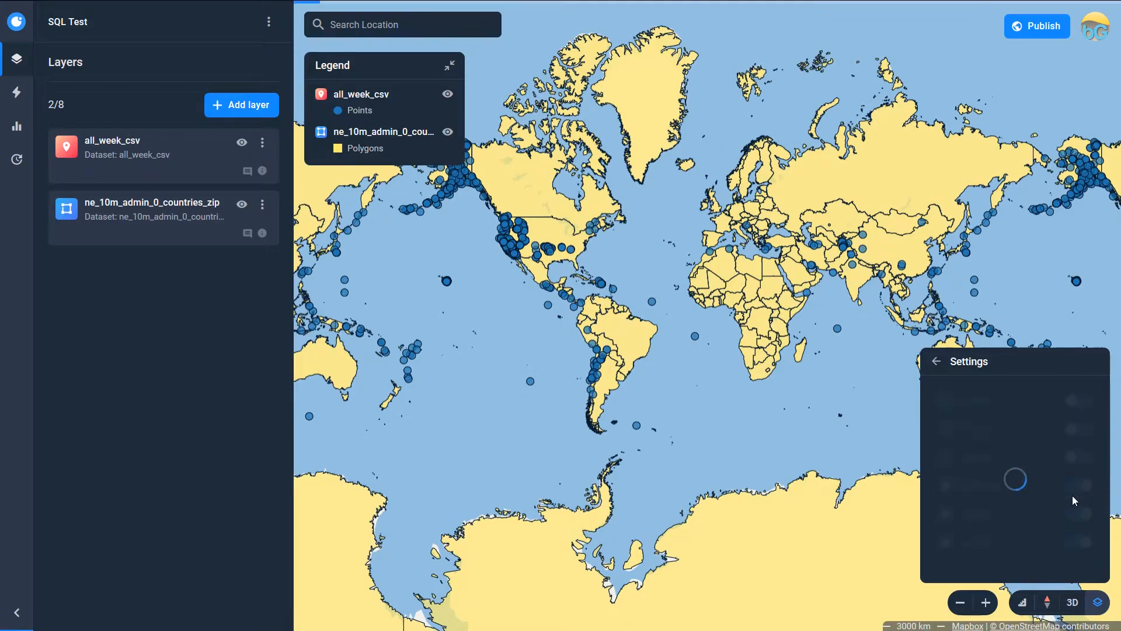
left_click(1077, 542)
- Set the country polygons layer's opacity to 100 and return to the layer list
left_click(140, 207)
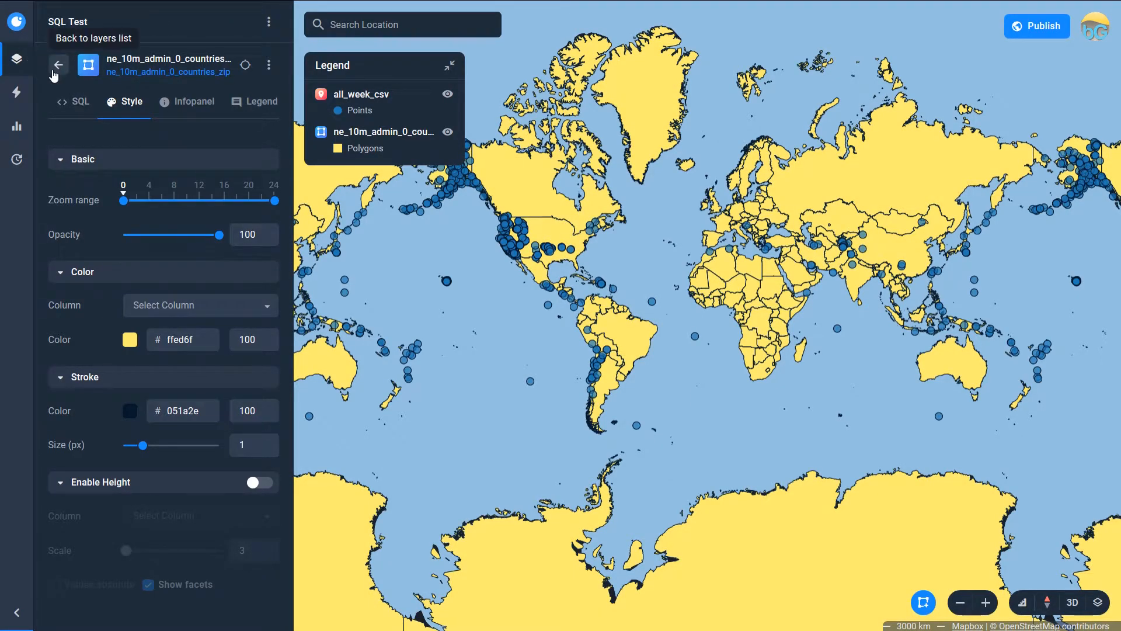
left_click(59, 64)
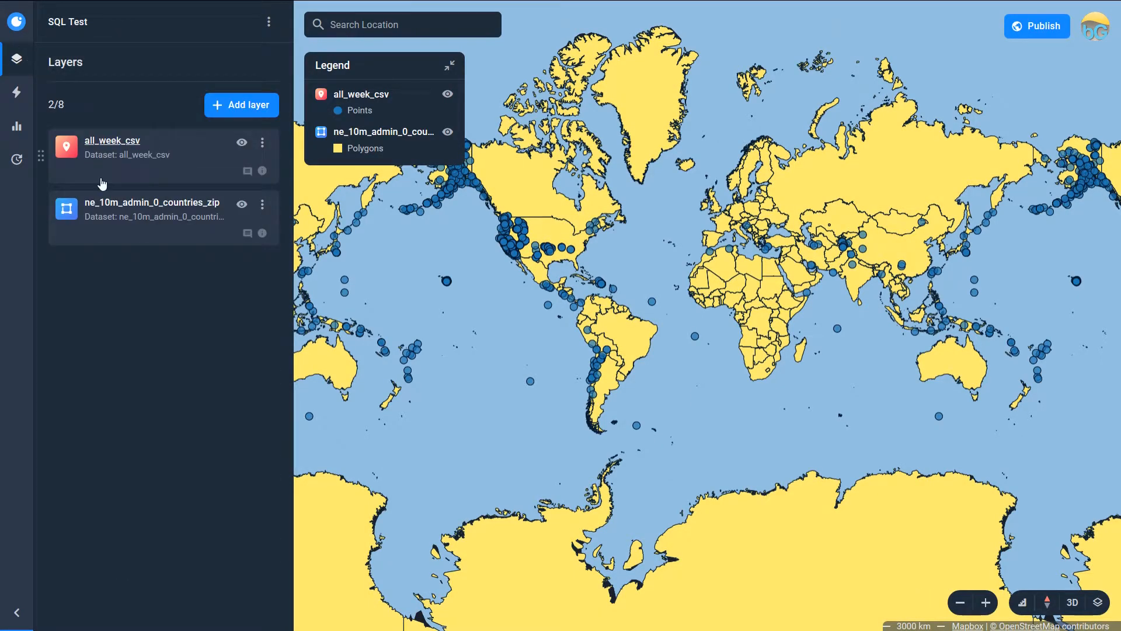
- Open the all_week_csv layer's dataset and examine the values in its mag column
left_click(121, 146)
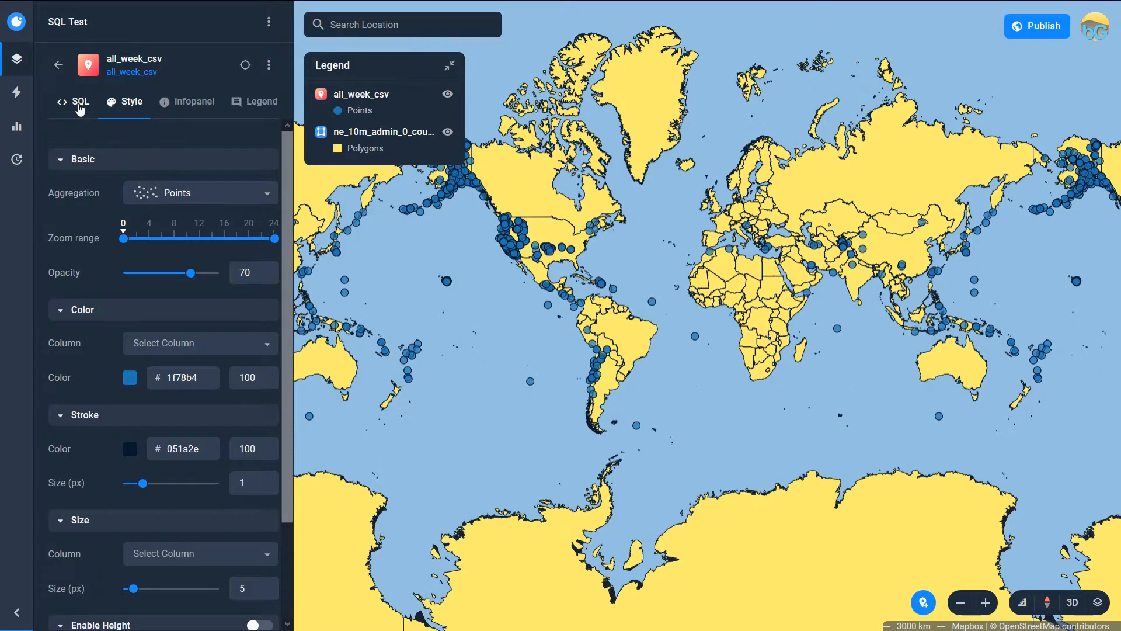
left_click(270, 66)
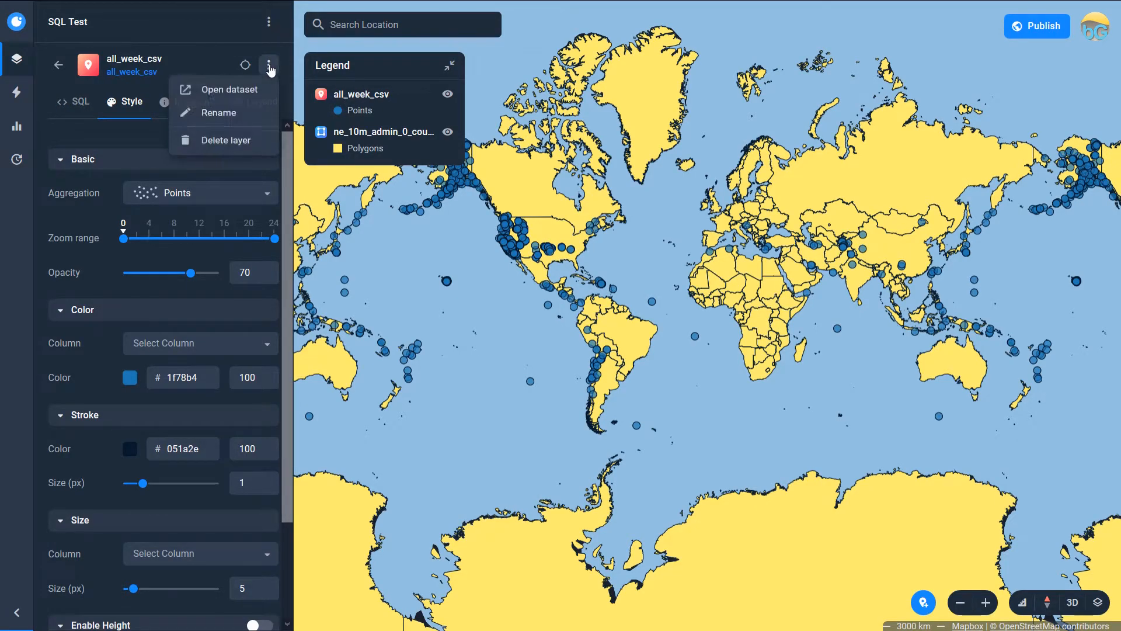
left_click(232, 95)
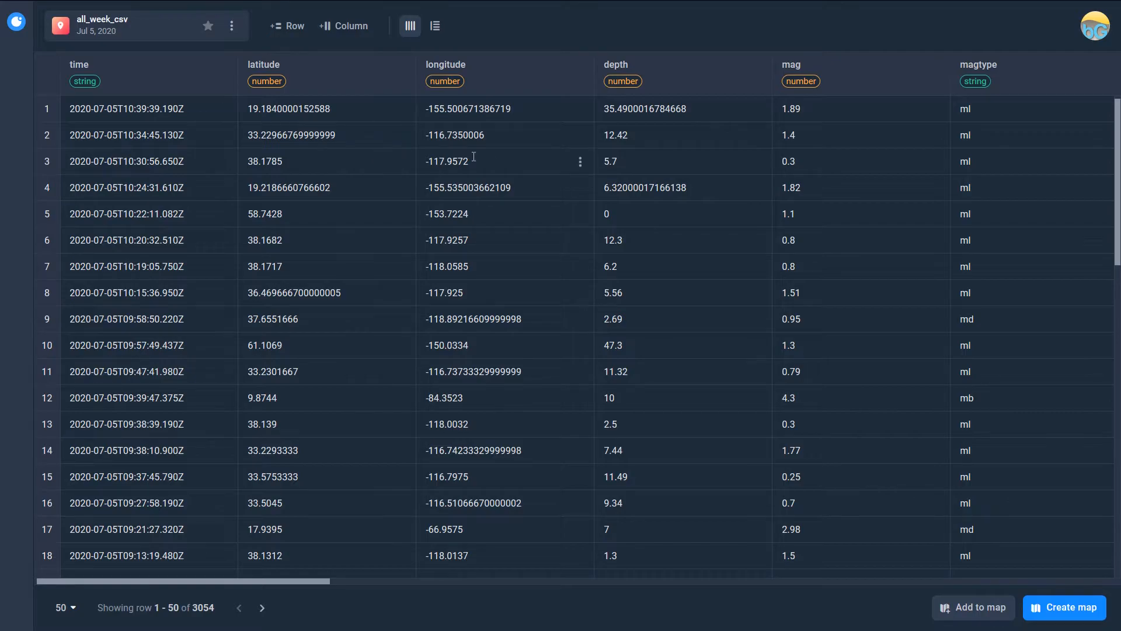
left_click_drag(285, 580, 428, 587)
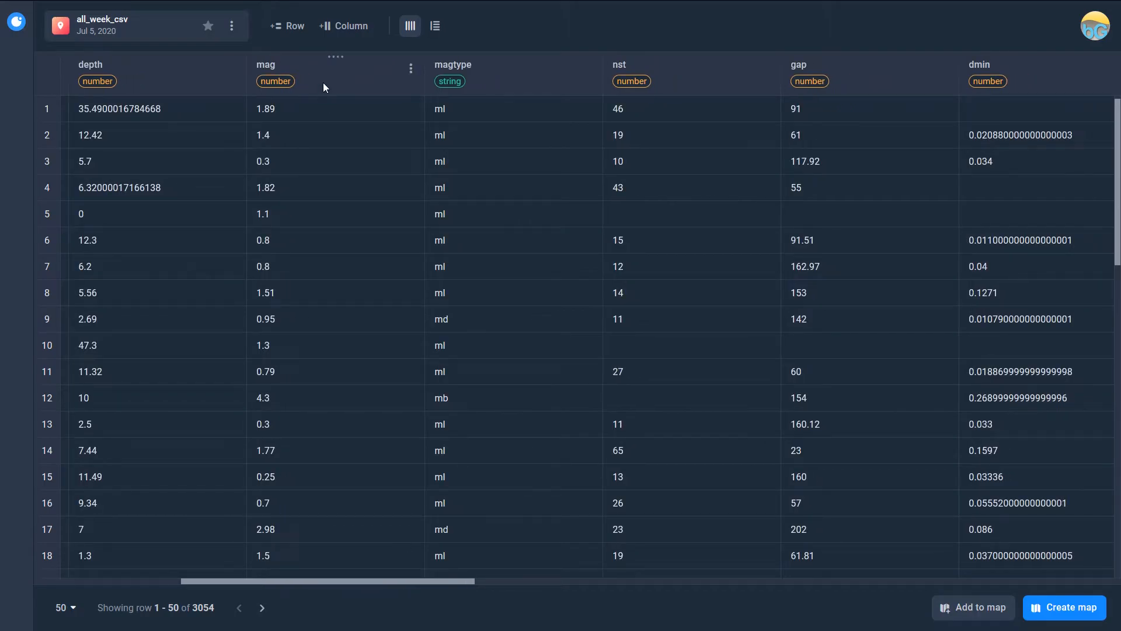
scroll(340, 195, "down", 10)
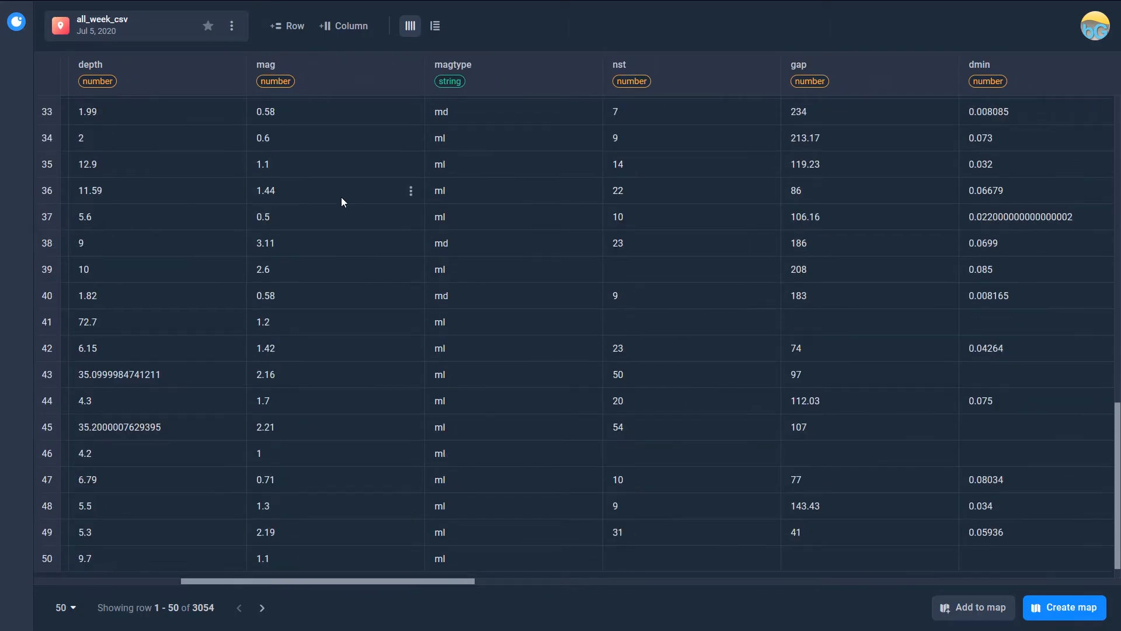
scroll(344, 289, "up", 10)
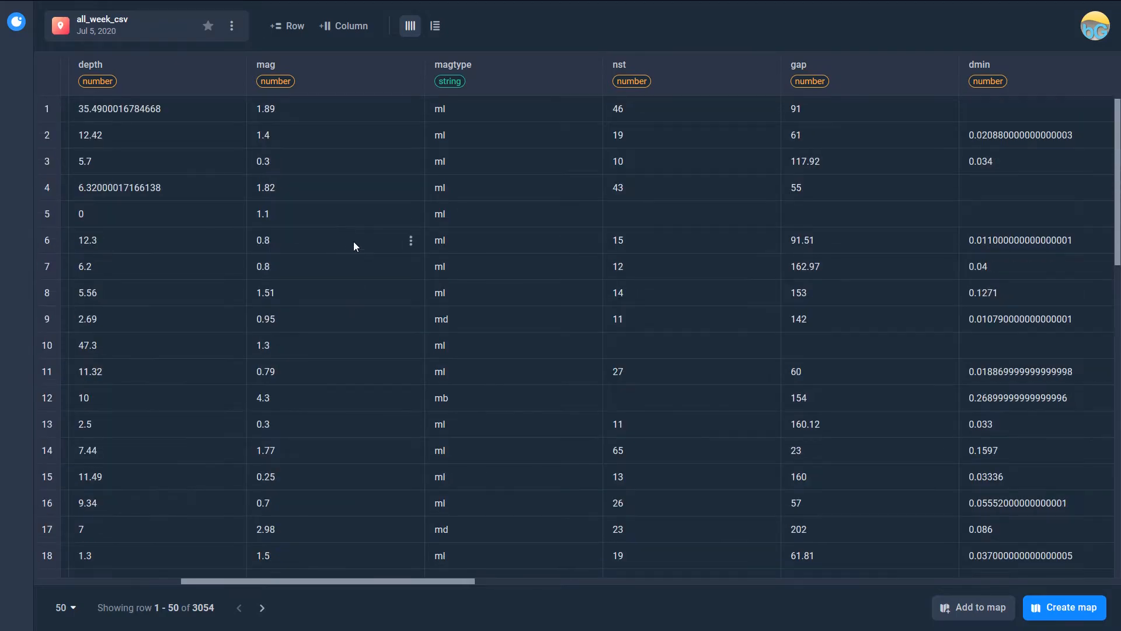
- Filter the all_week_csv earthquake layer with the SQL condition WHERE mag > 4 and apply the query
left_click_drag(283, 581, 240, 572)
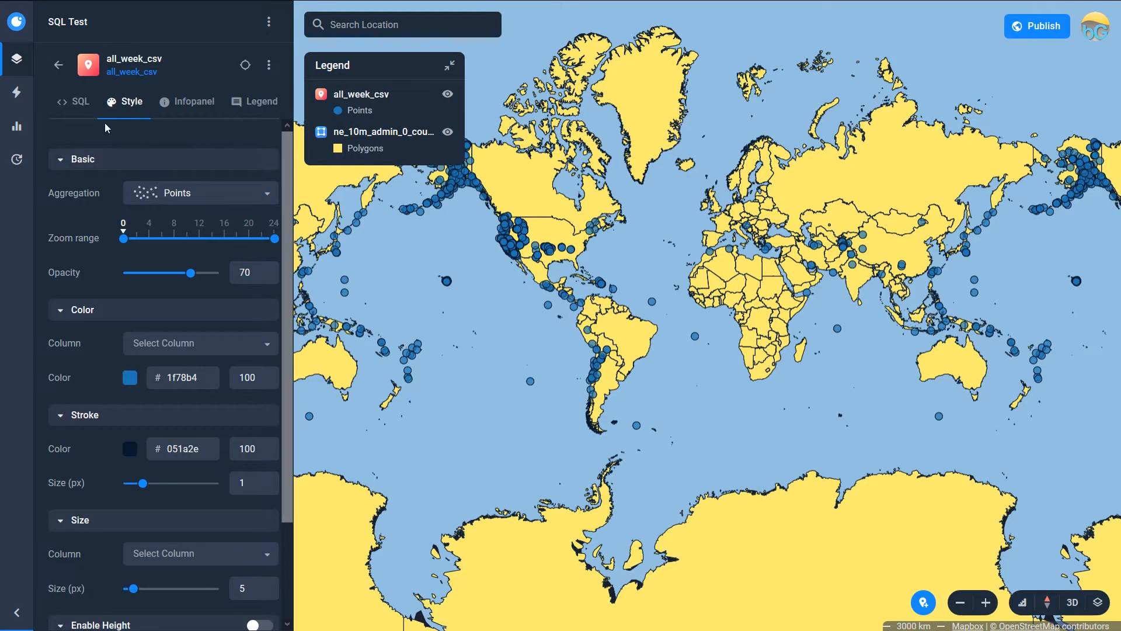
left_click(75, 110)
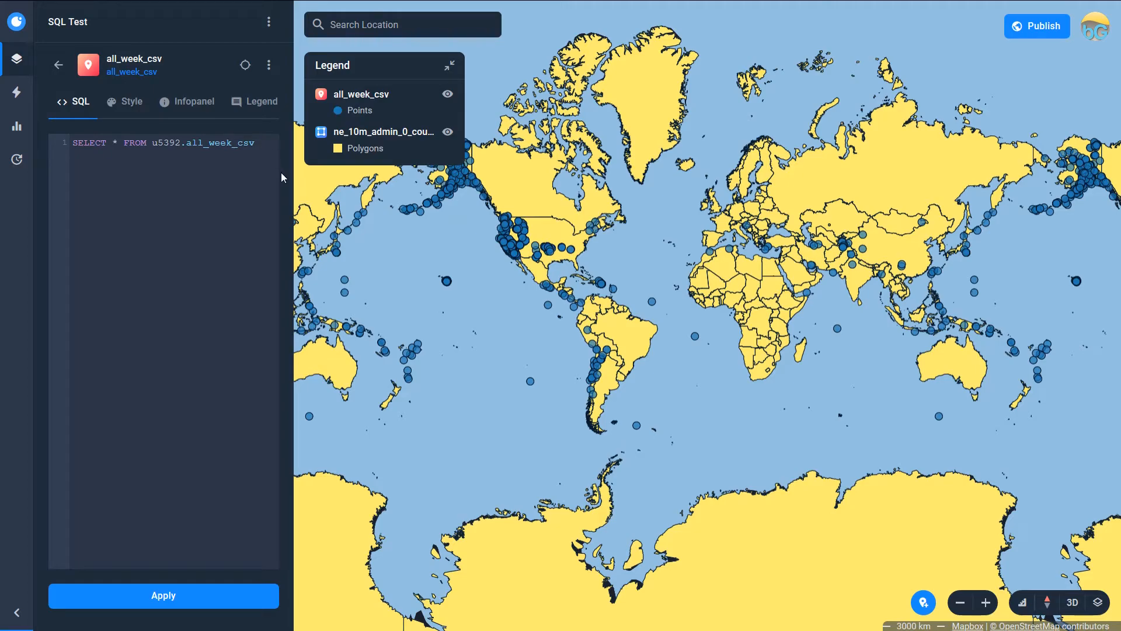
type("WHERE mag > 4")
left_click(116, 598)
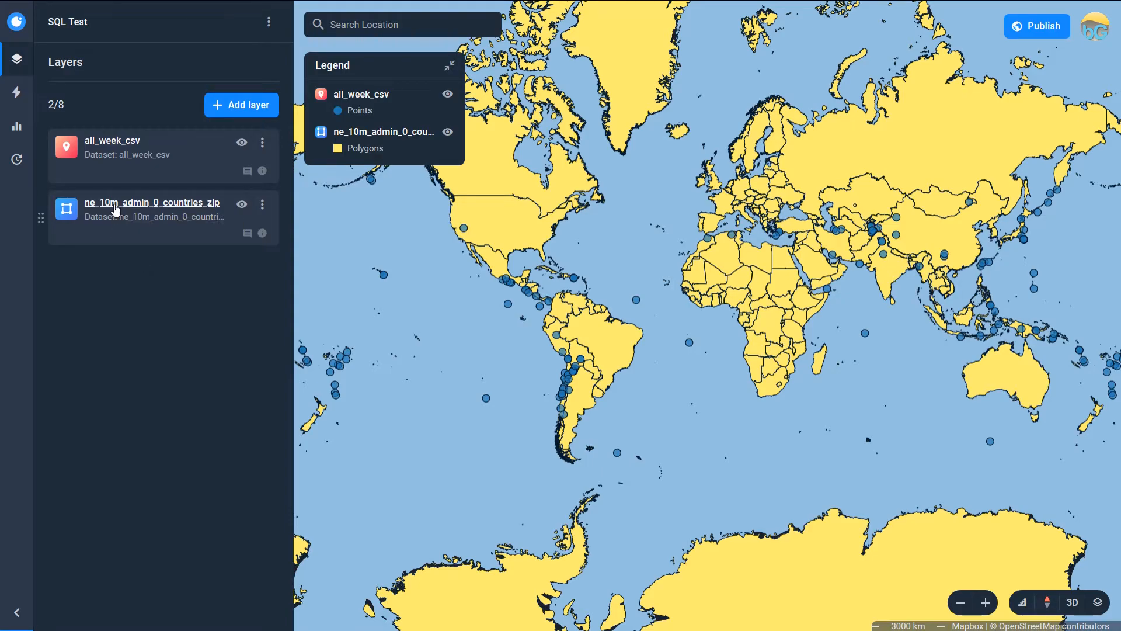
- Consult the ne_10m_admin_0_countries_zip dataset, then filter its layer with the SQL condition WHERE sovereignt = 'Chile' and apply the query
left_click(115, 209)
left_click(80, 109)
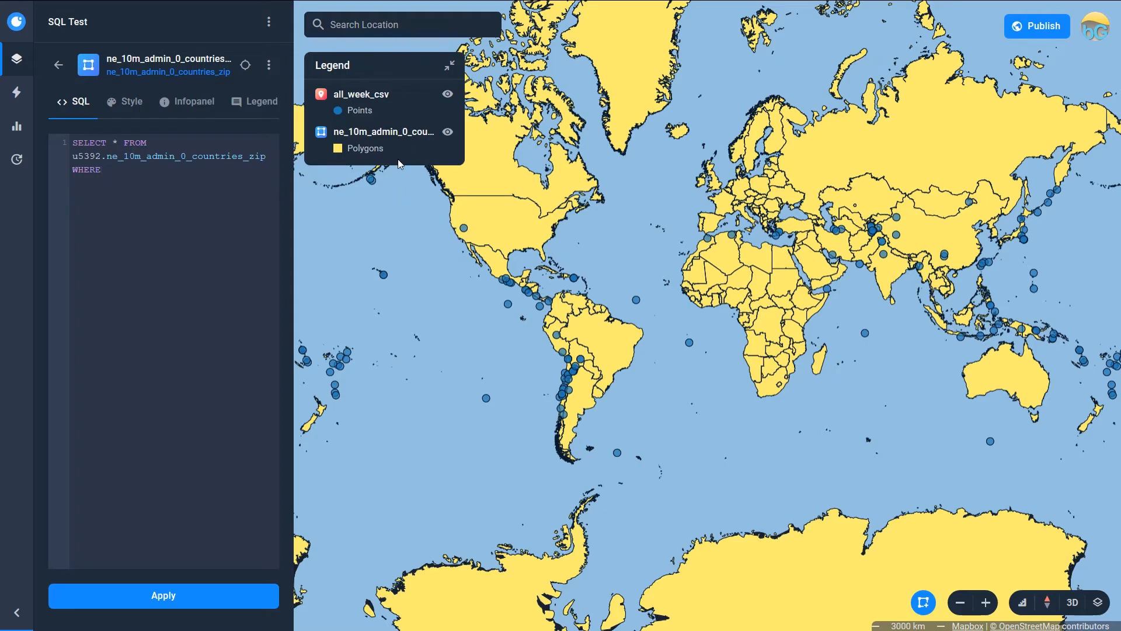
left_click(269, 65)
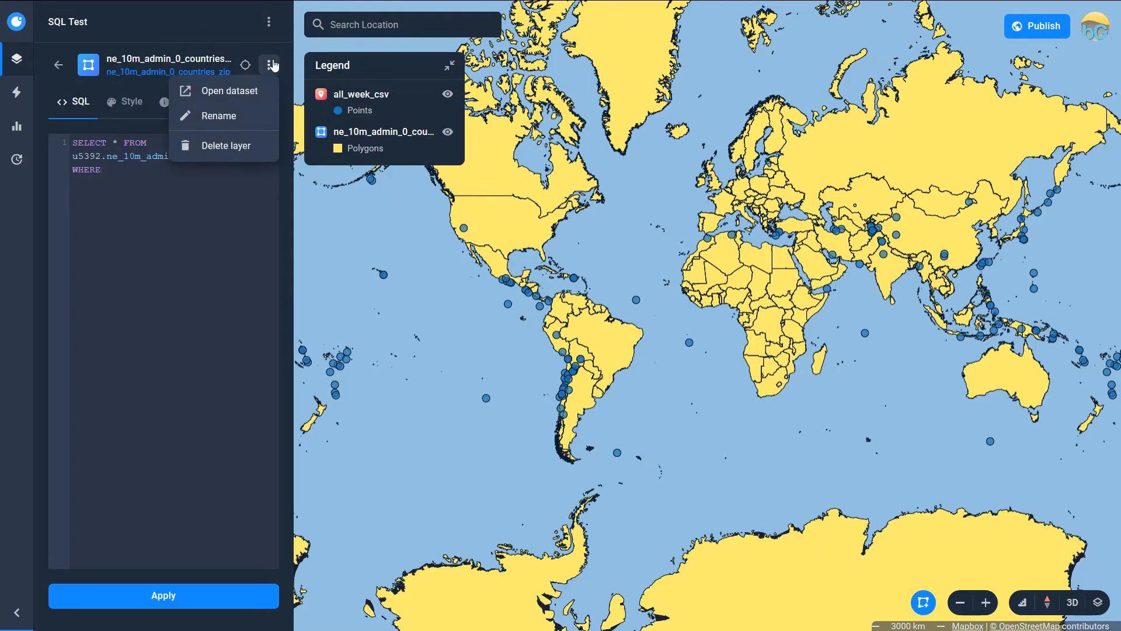
left_click(245, 94)
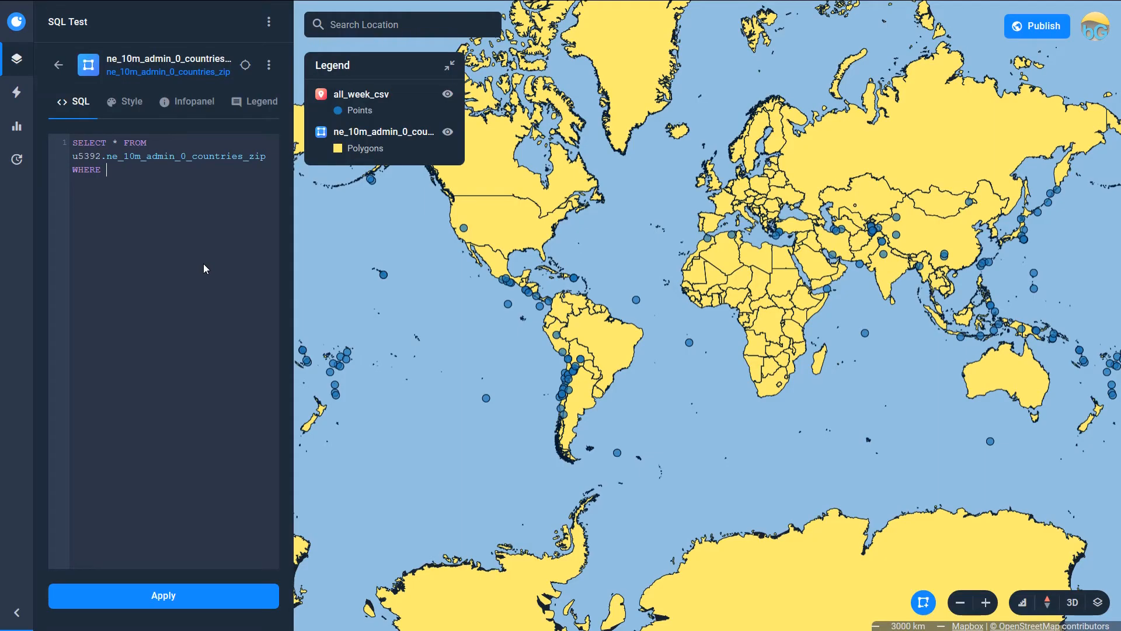
type("sovereignt = 'Chile'")
left_click(137, 604)
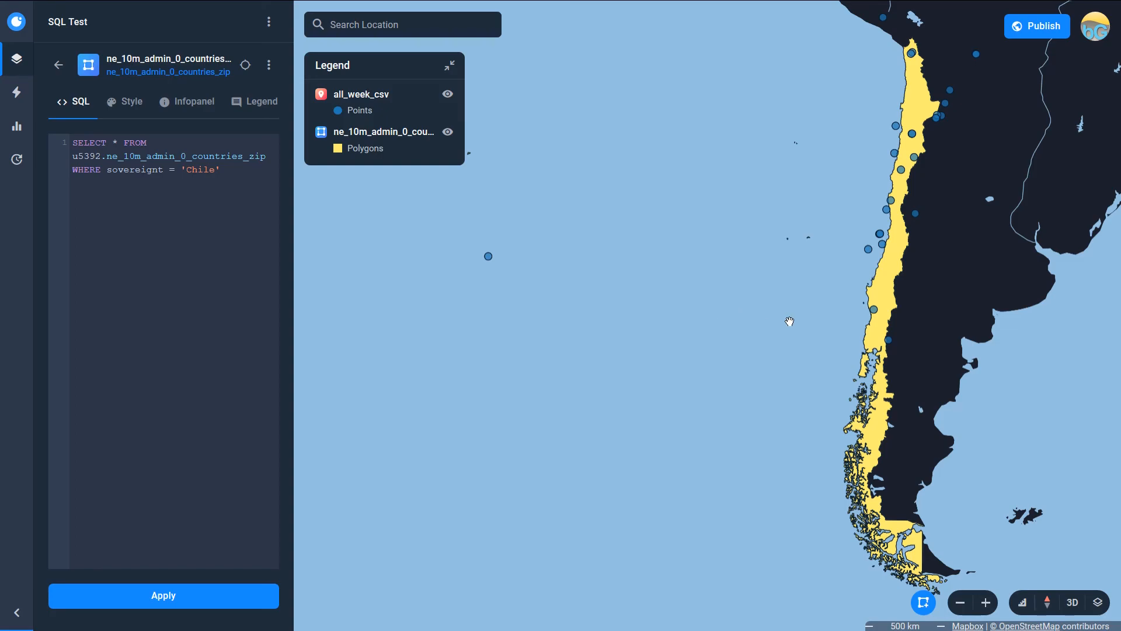
scroll(789, 325, "down", 5)
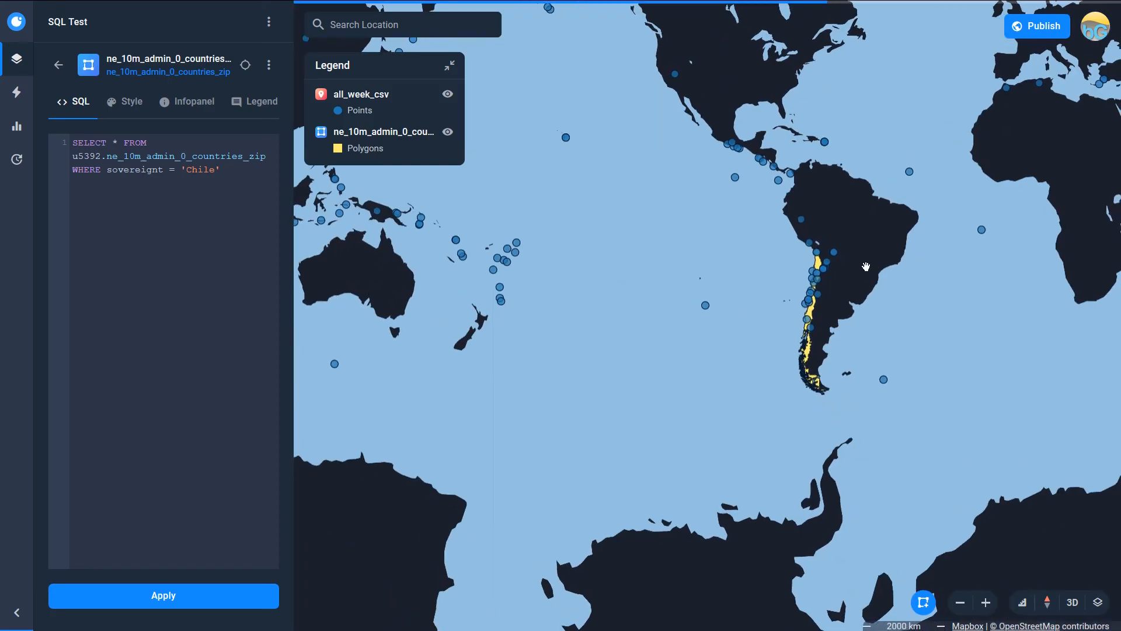